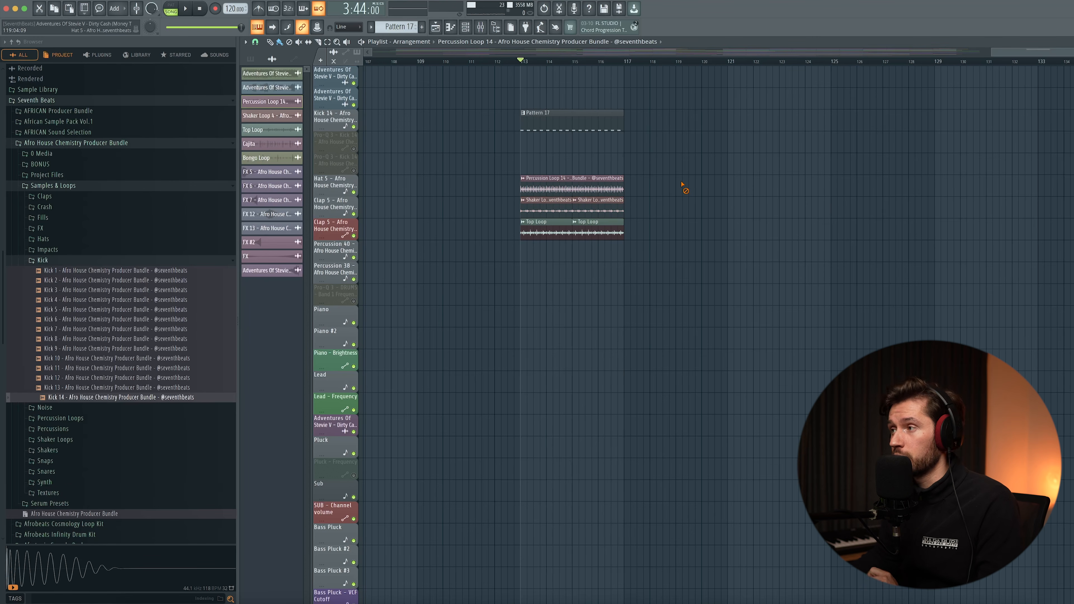
- Mute the shaker loop and top loop tracks and play the percussion loop with the kick
left_click_drag(354, 214, 354, 236)
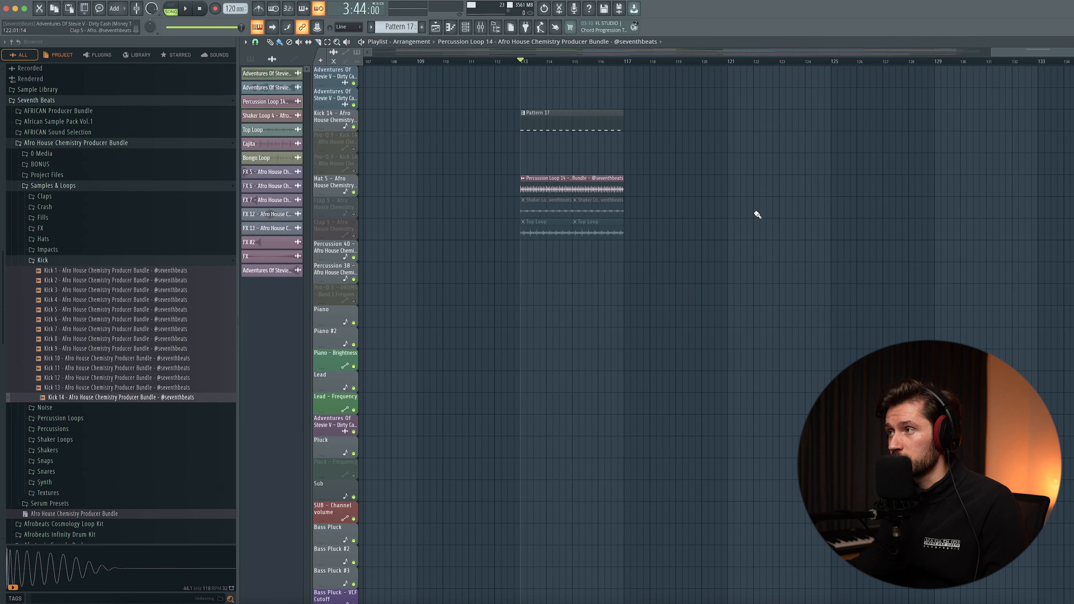
key("space")
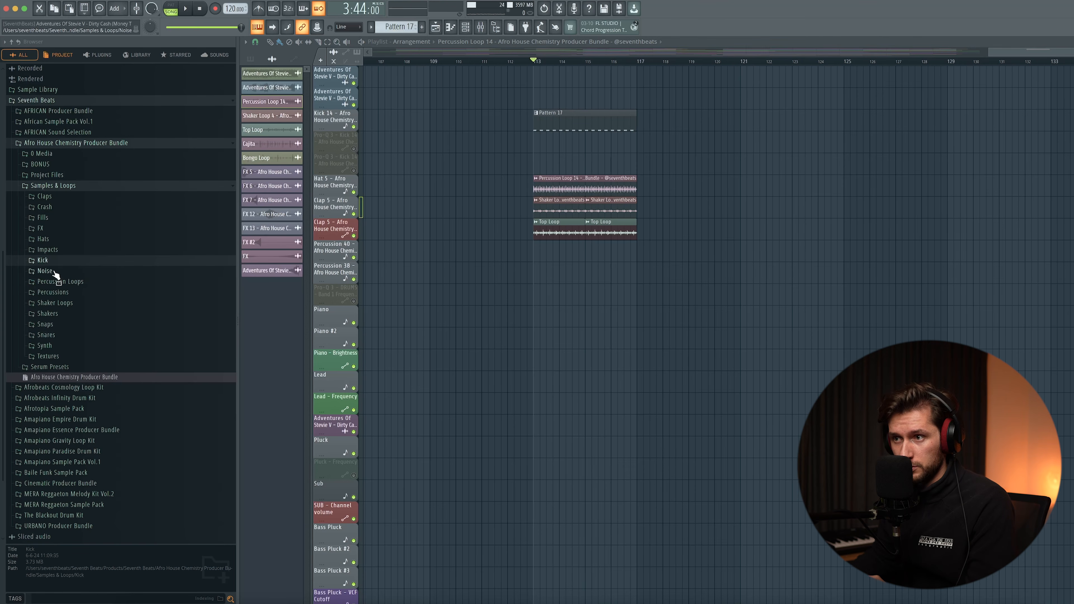
- Locate the Percussion 40 sample, program two hits per bar for it across four bars of Pattern 17, and play it back
left_click(58, 292)
scroll(84, 338, "down", 10)
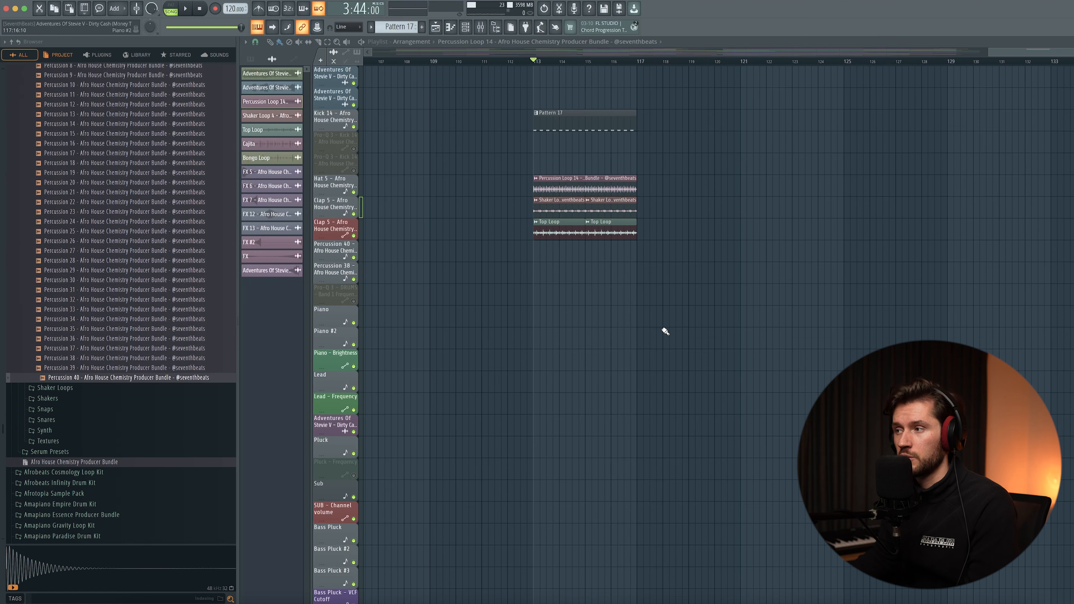
key("F6")
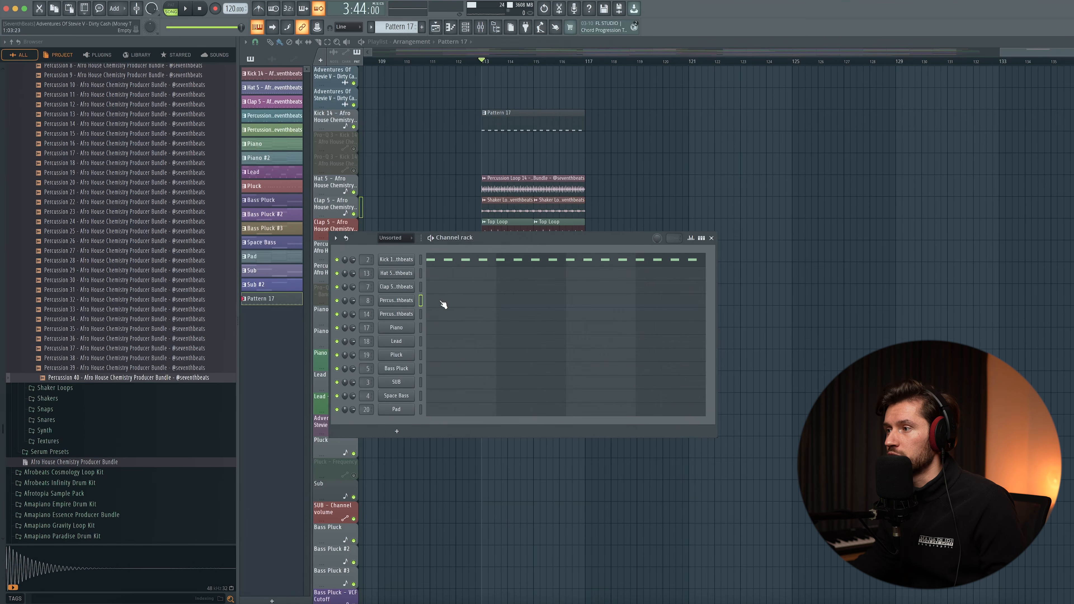
key("F7")
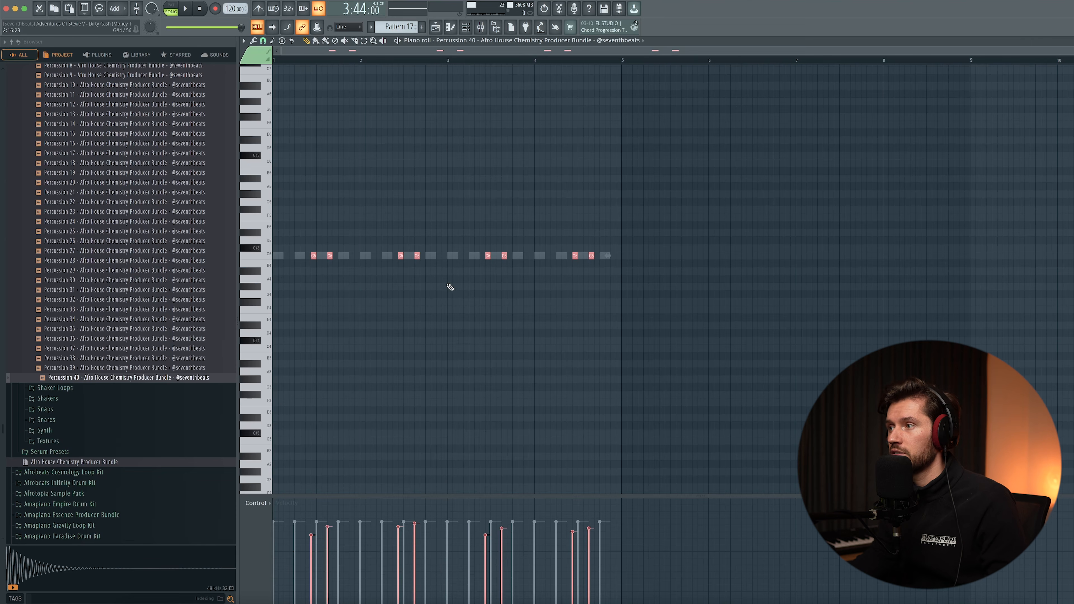
key("space")
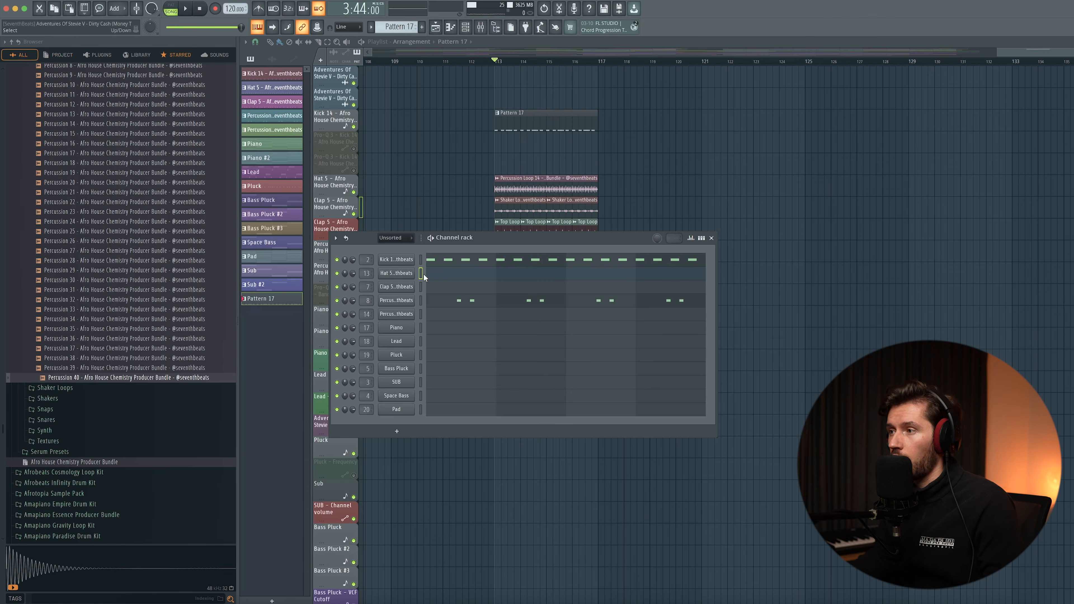
- Program steady eighth-note Hat 5 hits across four bars of Pattern 17 with randomized velocities
left_click(410, 274)
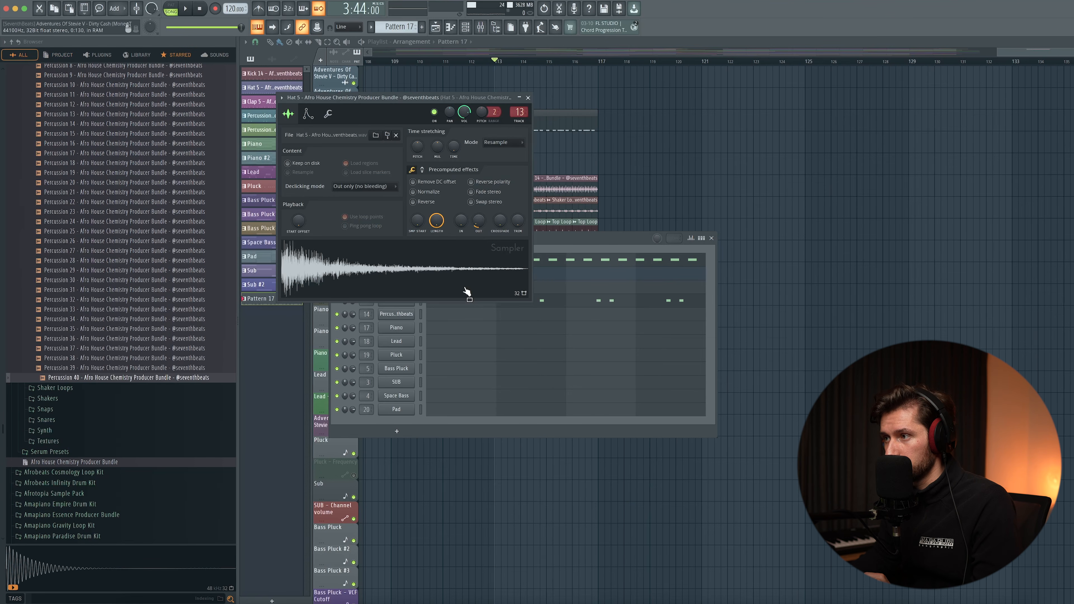
left_click(527, 98)
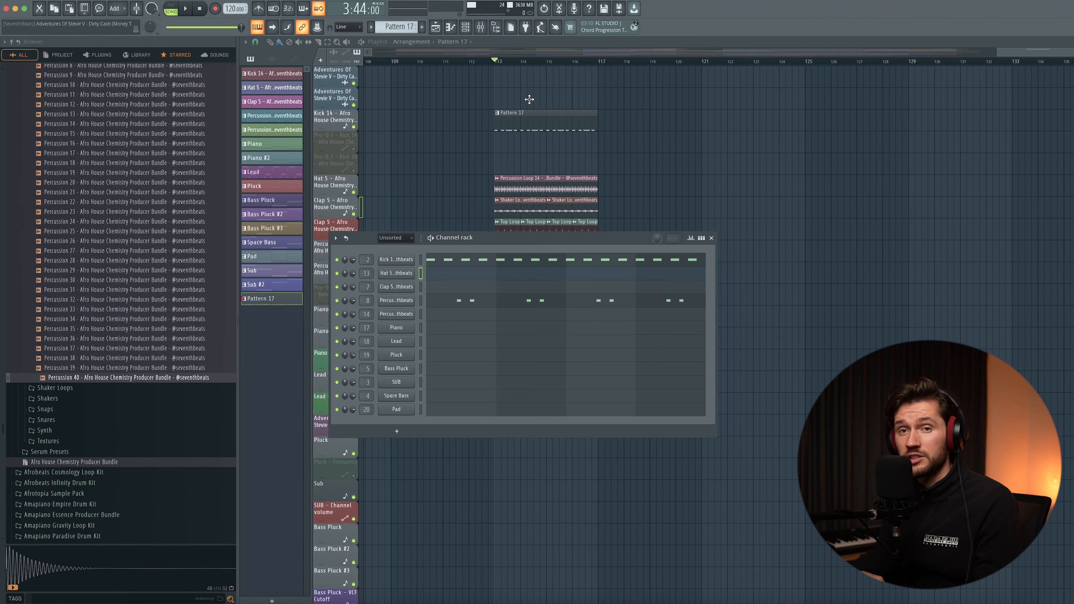
key("F7")
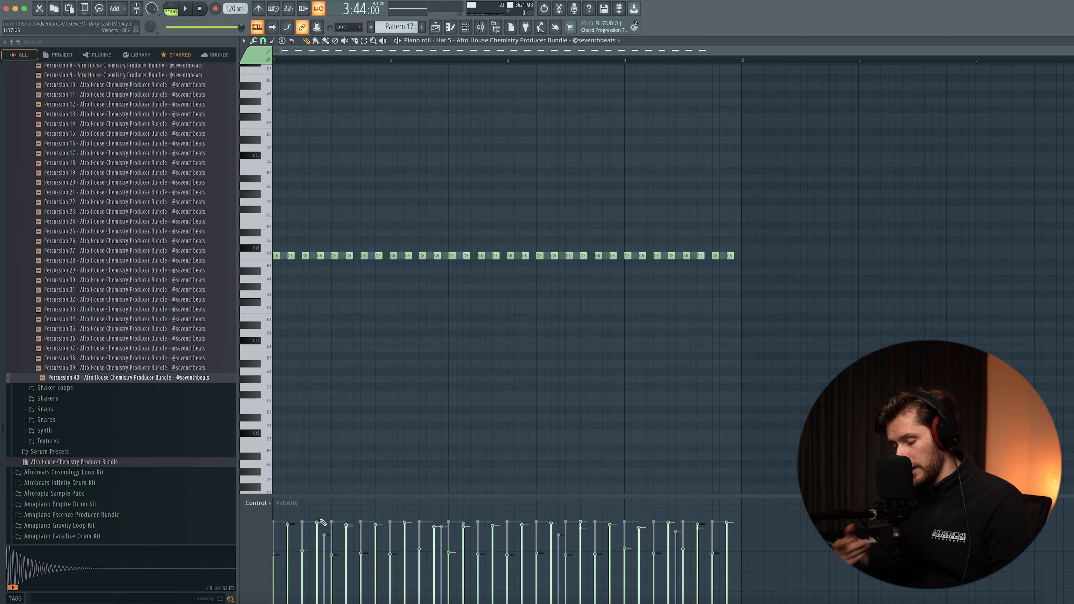
key("alt+r")
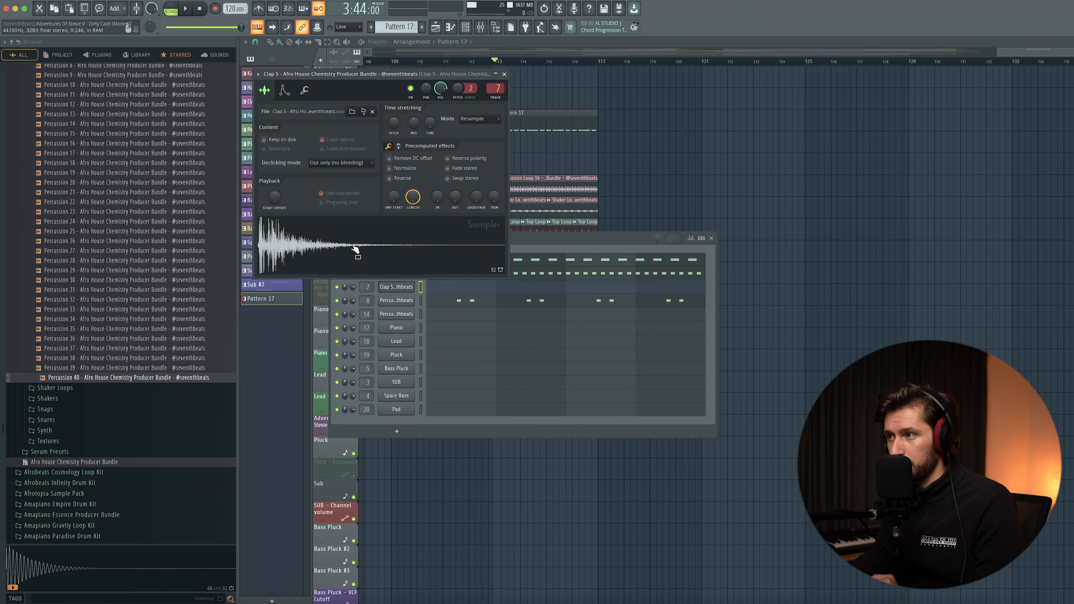
- Program a syncopated Clap 5 rhythm across four bars of Pattern 17 and play it back
key("Escape")
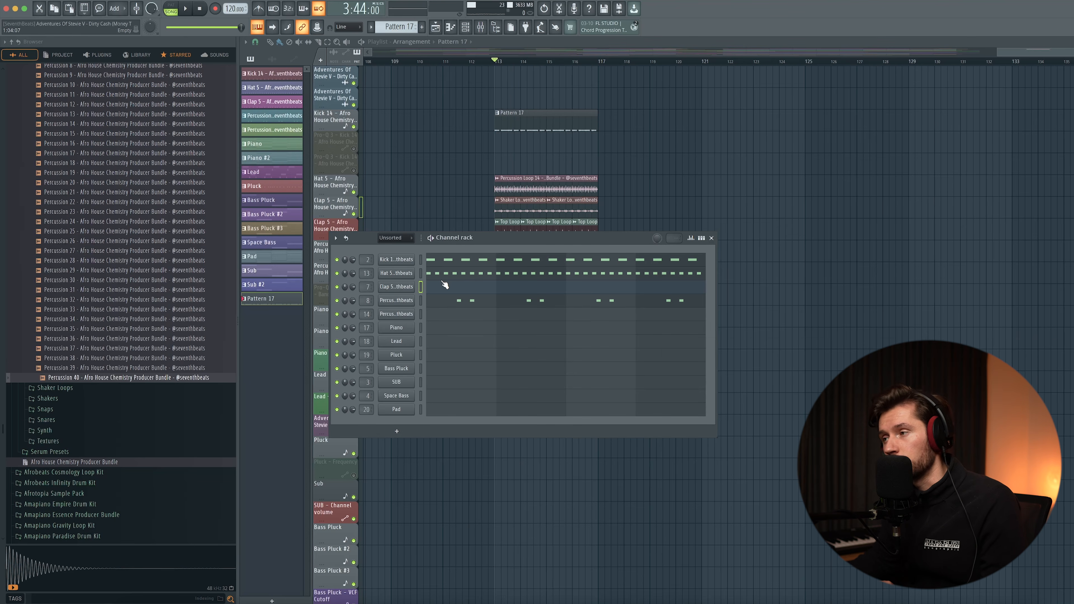
left_click(445, 291)
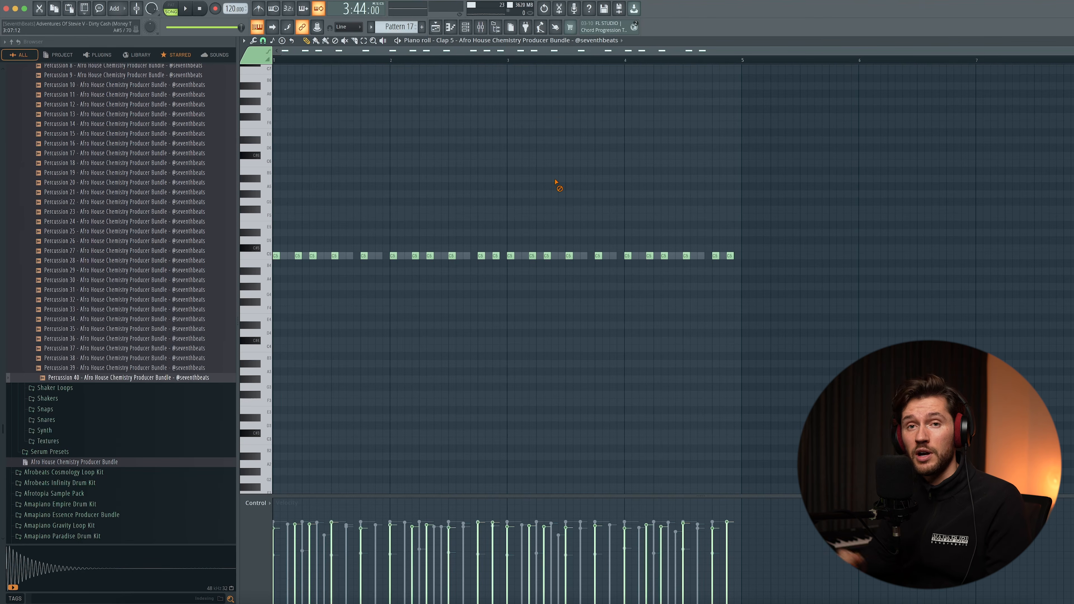
key("space")
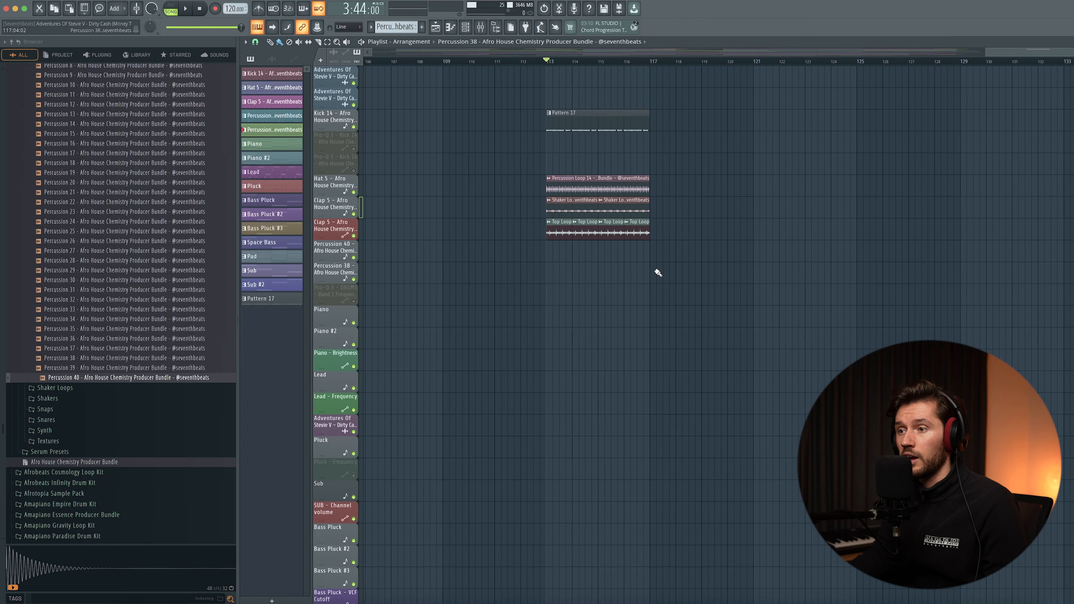
- Add a Percussion 38 hit on the last eighth note of each of the four bars and play the pattern
left_click(82, 359)
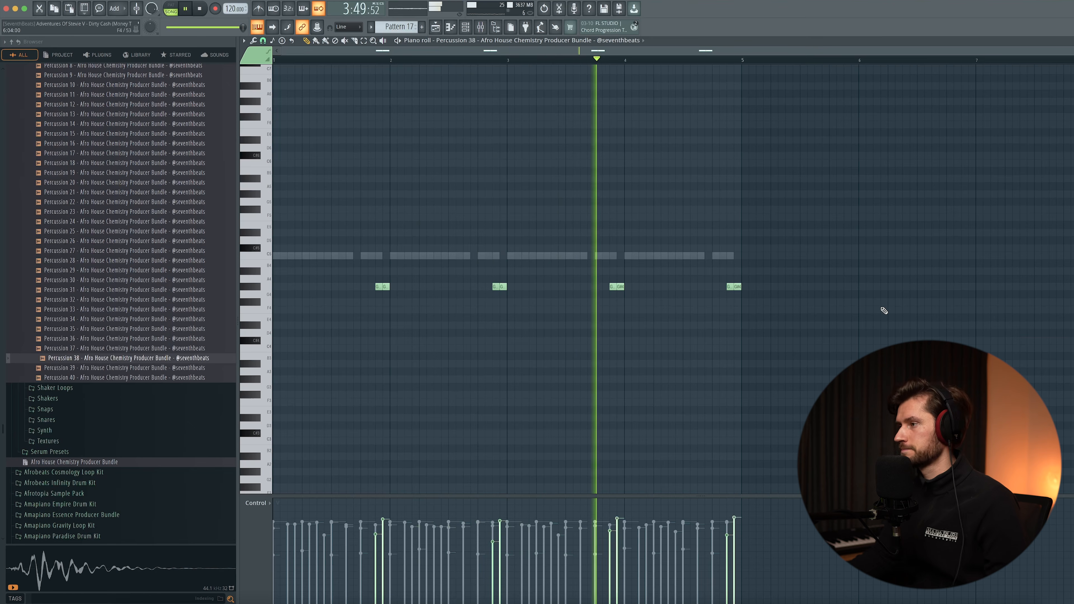
key("space")
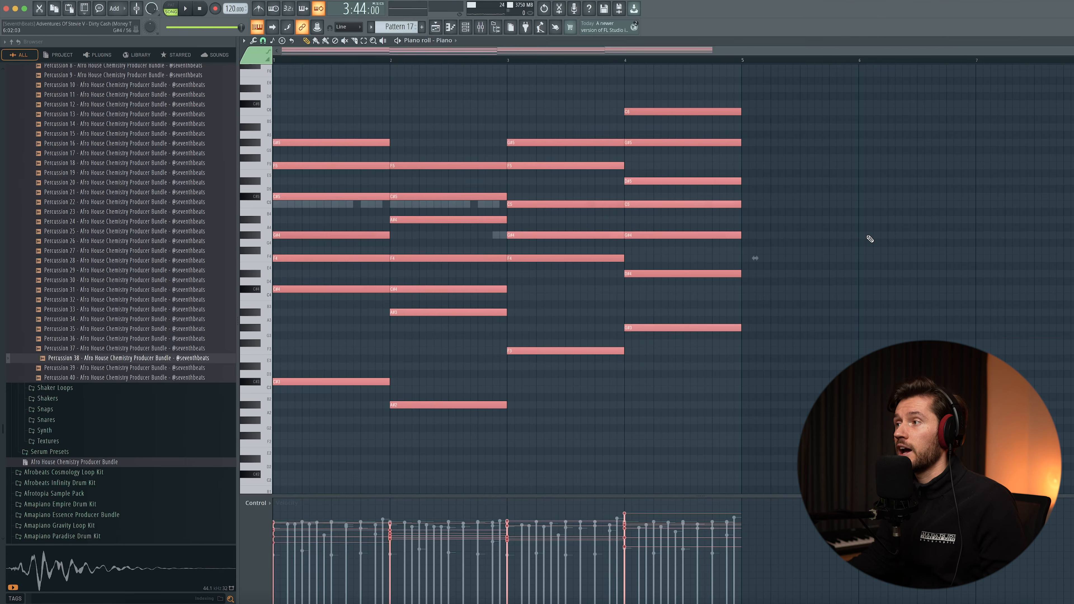
- Enter a four-bar piano progression with one sustained chord per bar and play it back
key("ctrl+d")
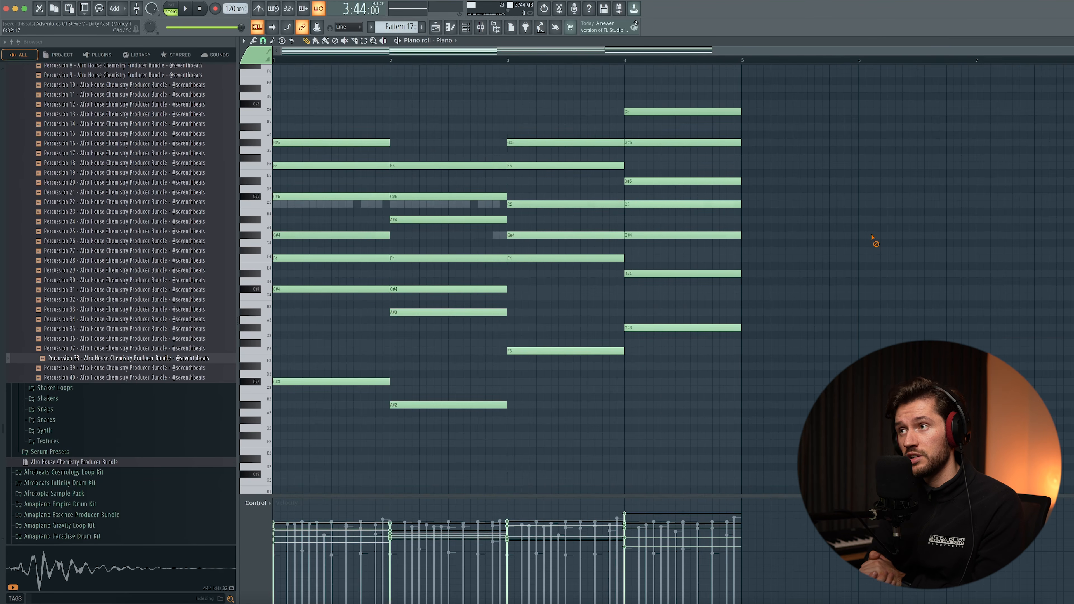
key("space")
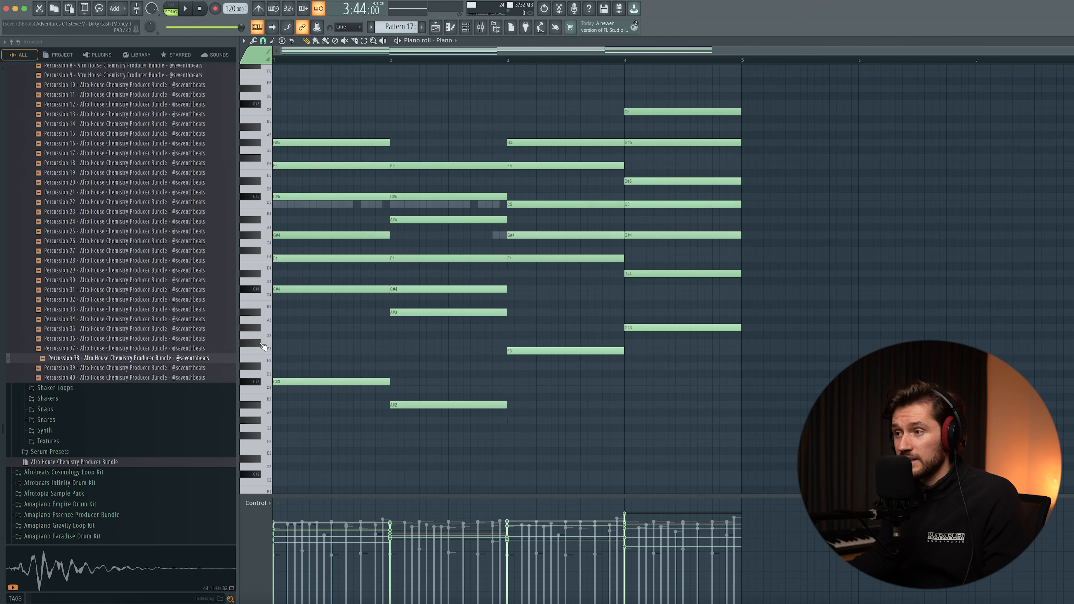
- Copy the lowest note of each piano chord (C#3, A#2, F3, G#3) into the Bass Pluck channel and play the pattern
left_click_drag(263, 330, 260, 426)
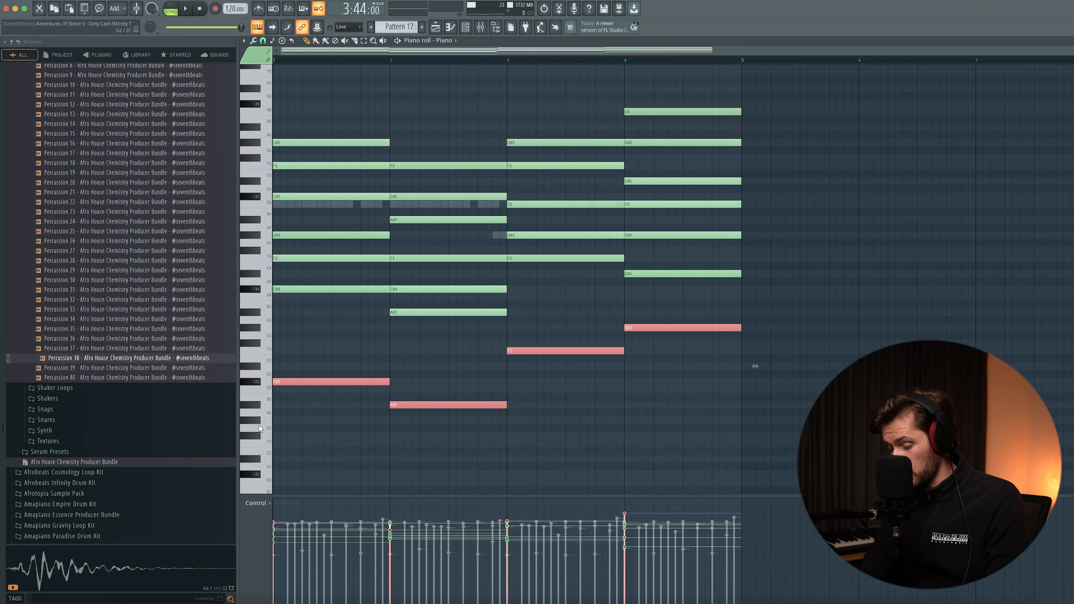
left_click(471, 28)
left_click_drag(446, 166, 436, 170)
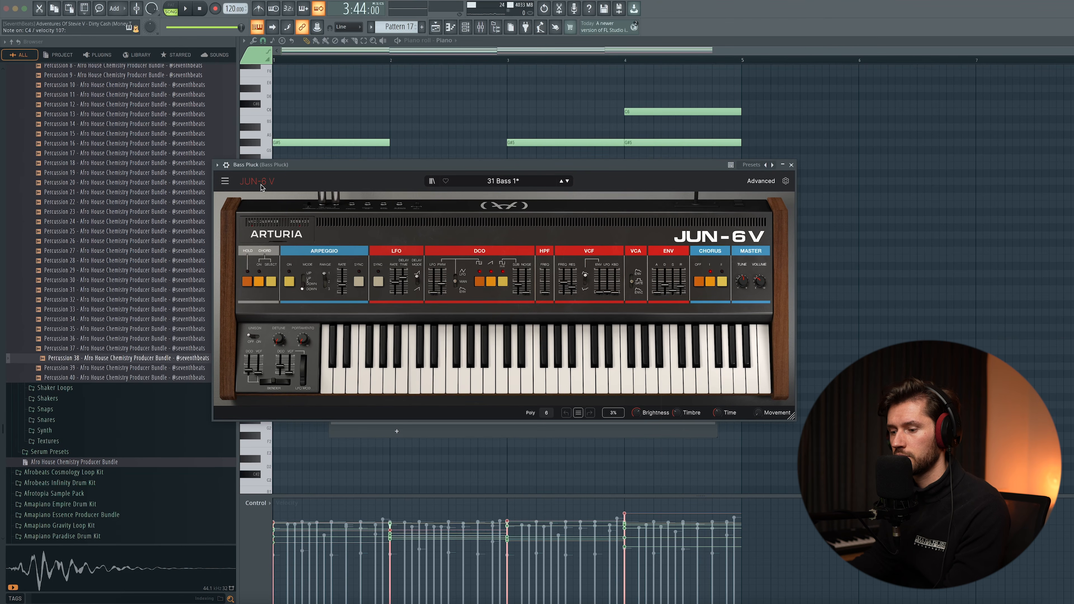
left_click(791, 165)
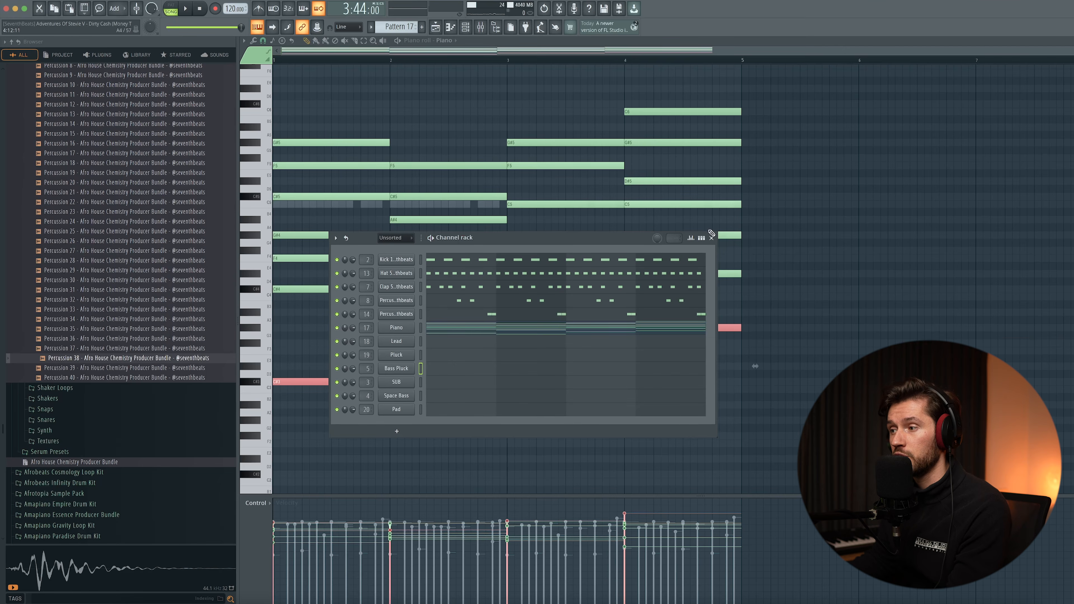
left_click(445, 372)
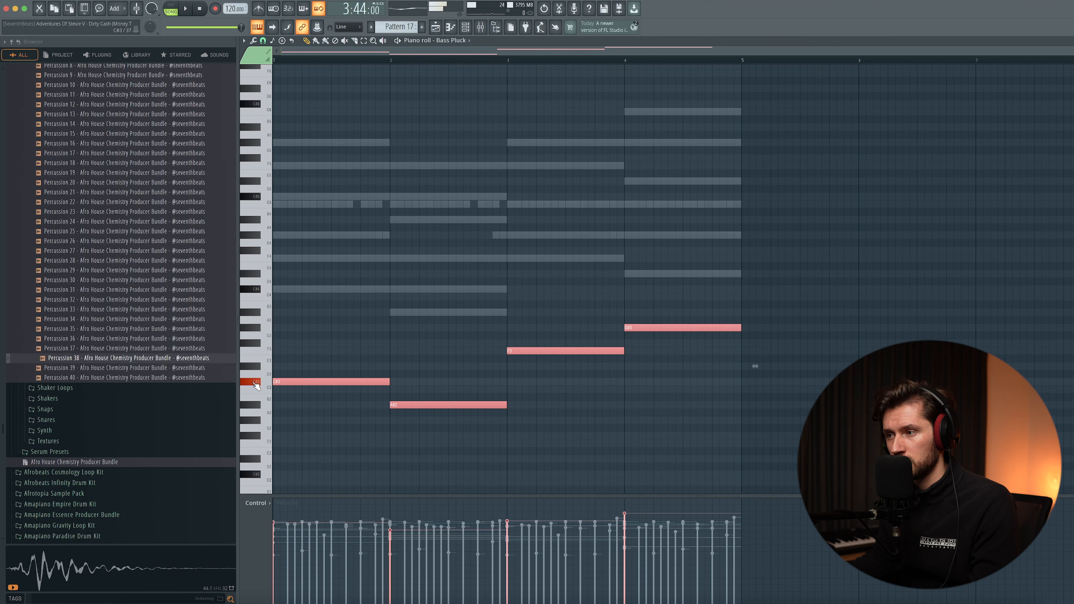
key("ctrl+d")
scroll(860, 265, "down", 3)
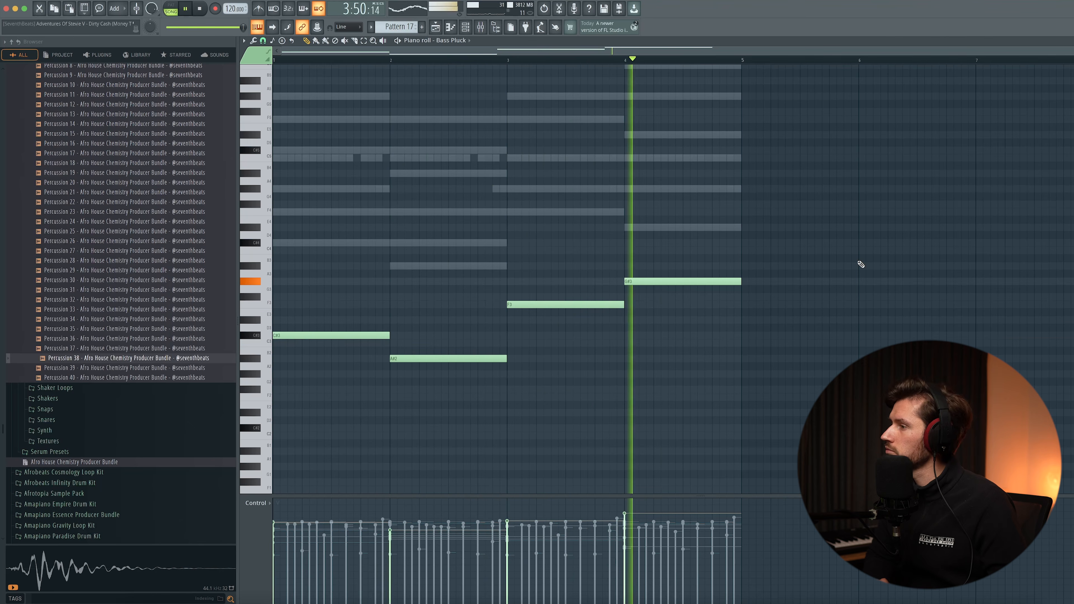
key("space")
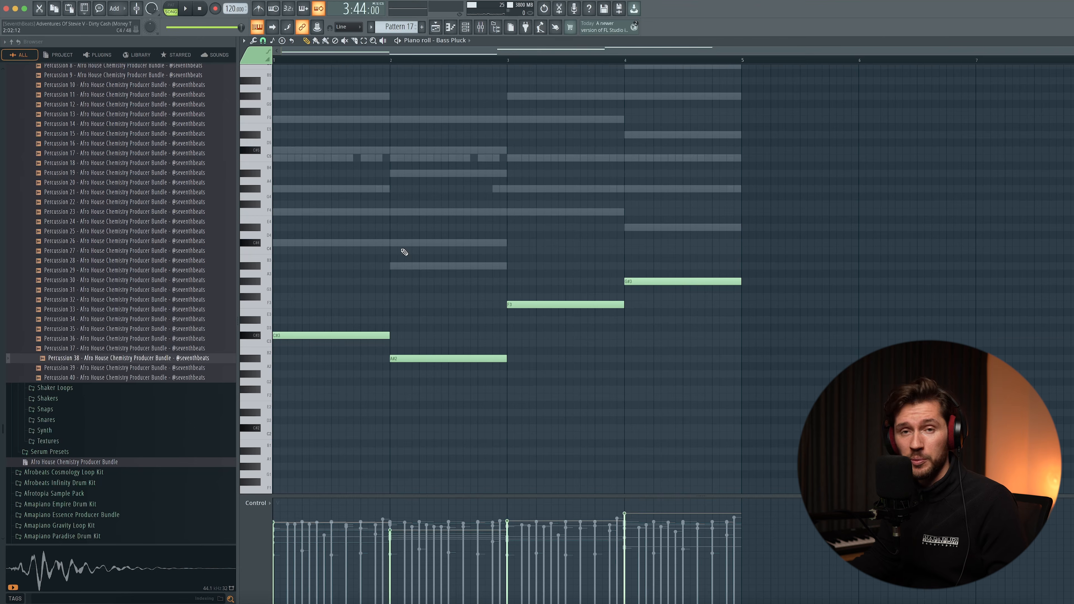
- Paste the same four root notes into the Space Bass channel of Pattern 17 and play them
key("F6")
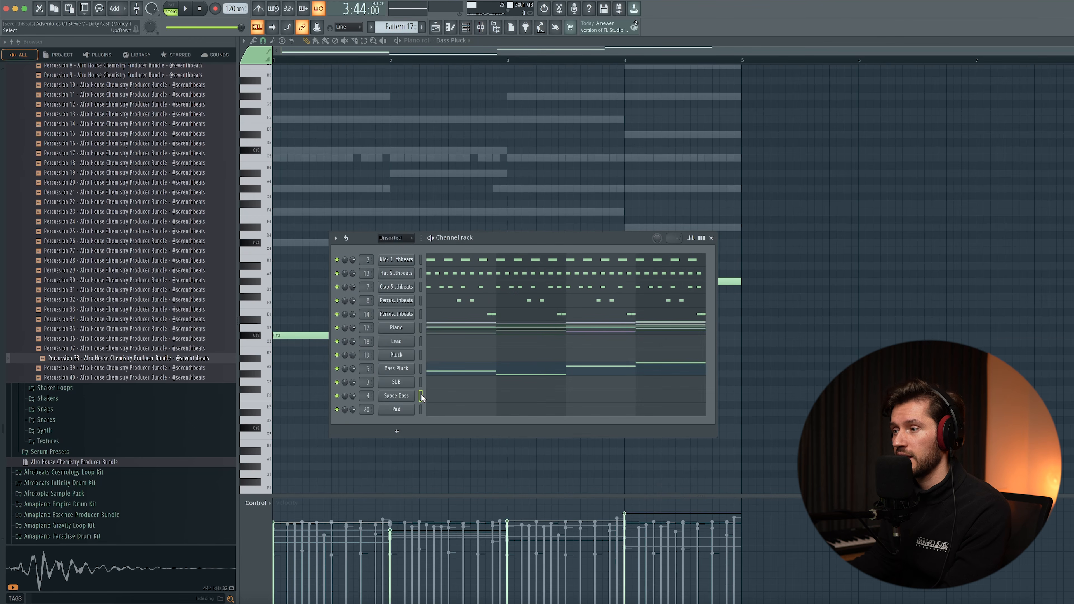
left_click(444, 400)
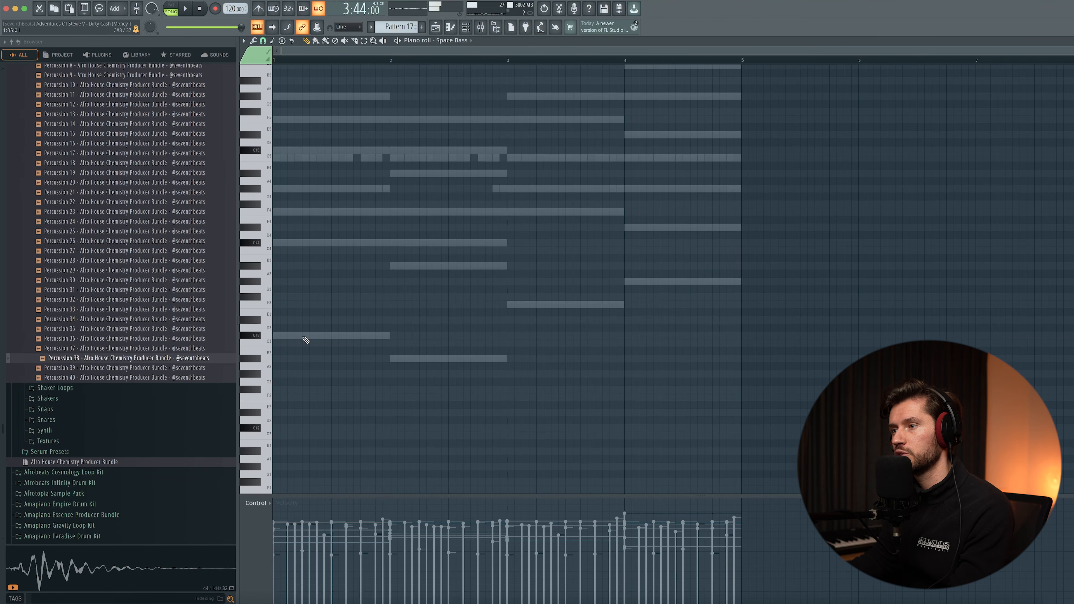
key("ctrl+a")
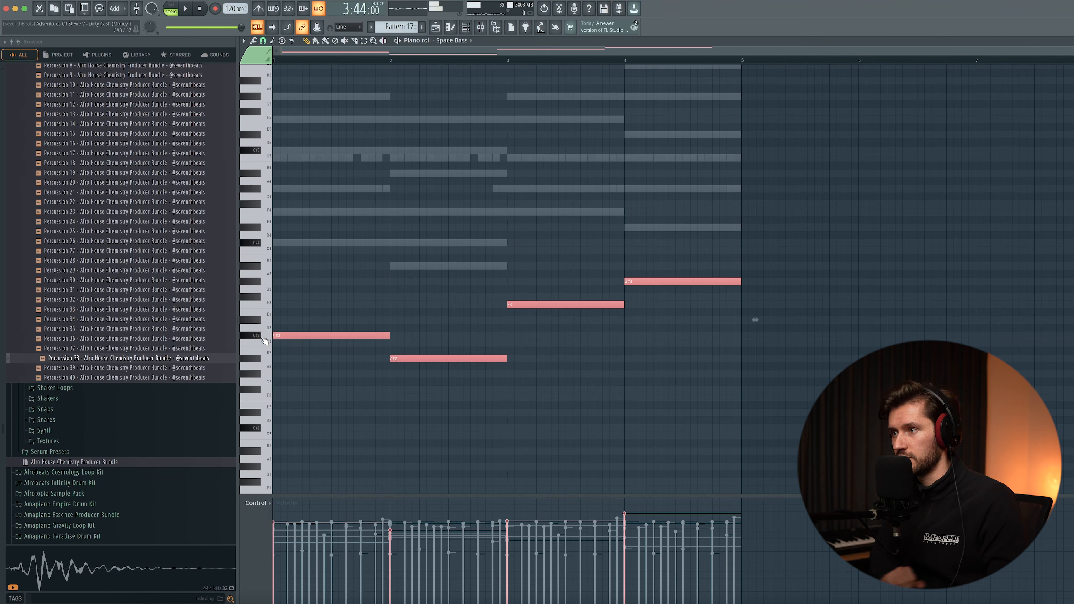
key("ctrl+d")
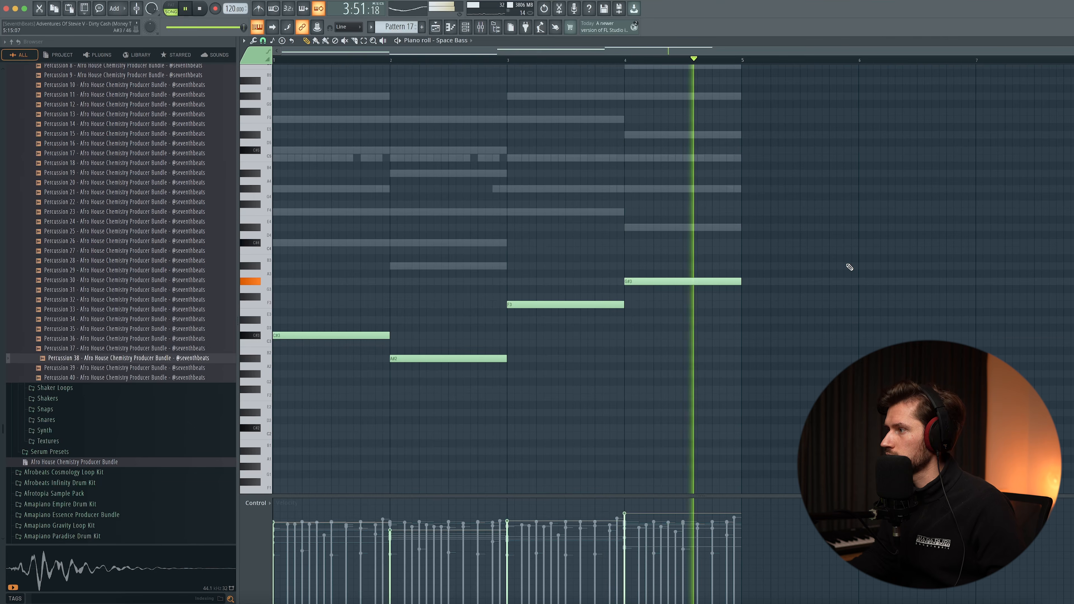
key("space")
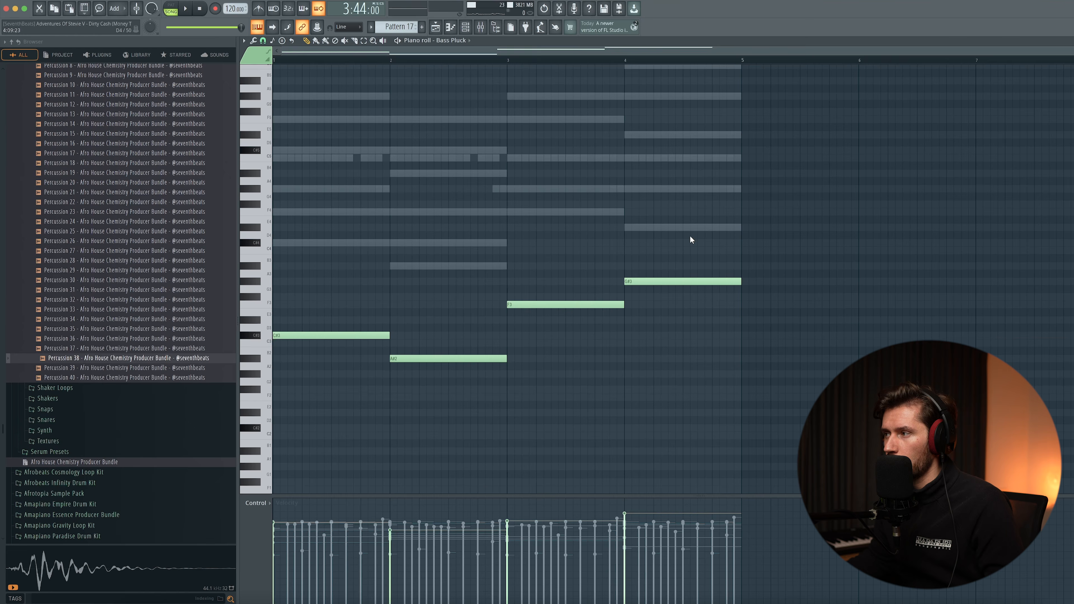
- Lower the last two Bass Pluck notes by one octave to F2 and G#2 and play the result
left_click_drag(690, 239, 545, 324)
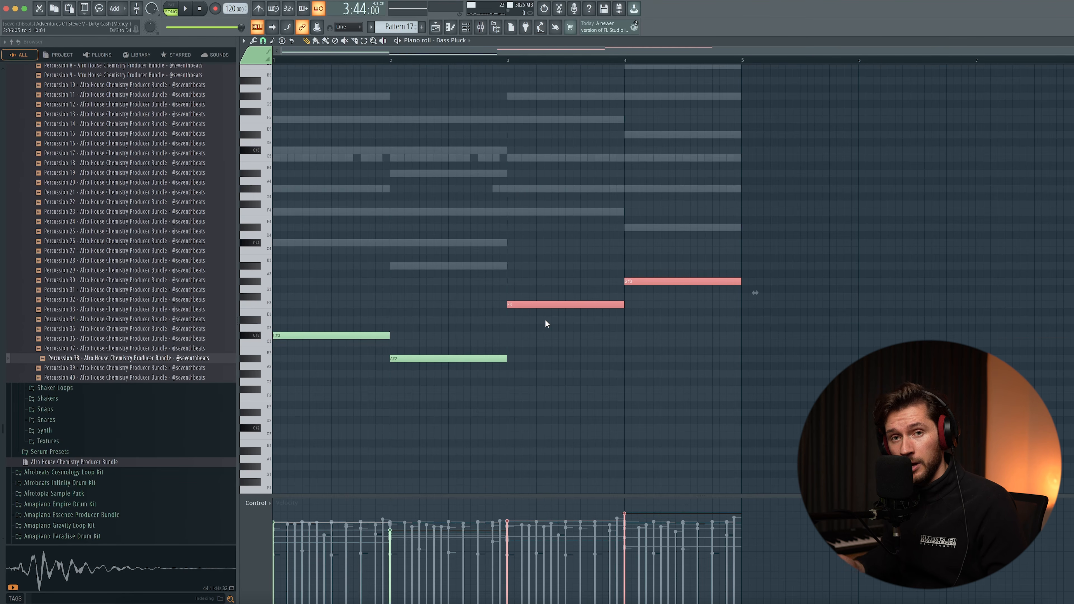
key("ctrl+Down")
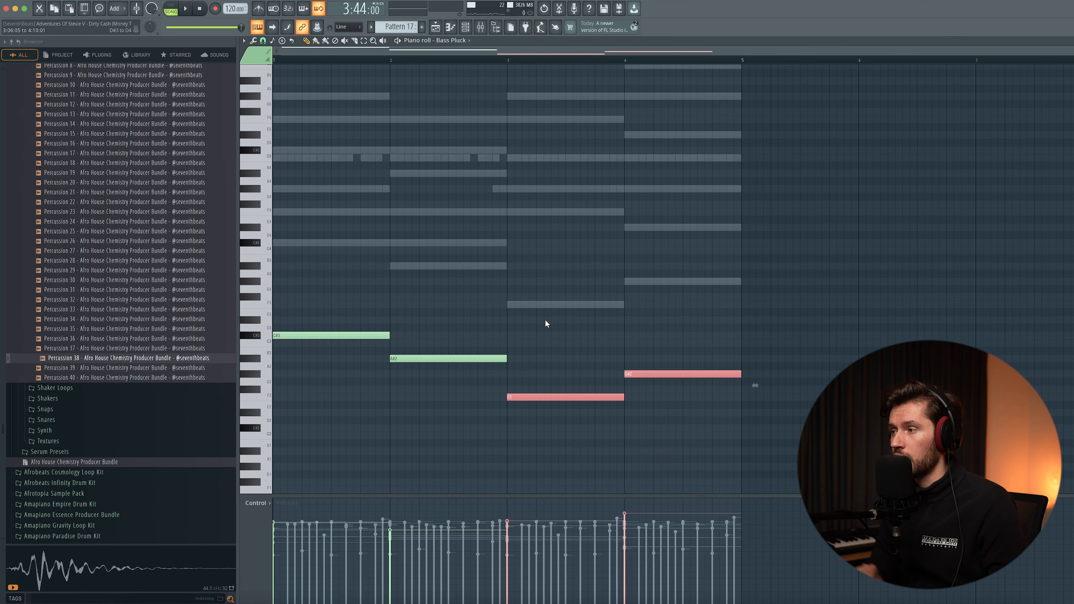
key("ctrl+d")
key("space")
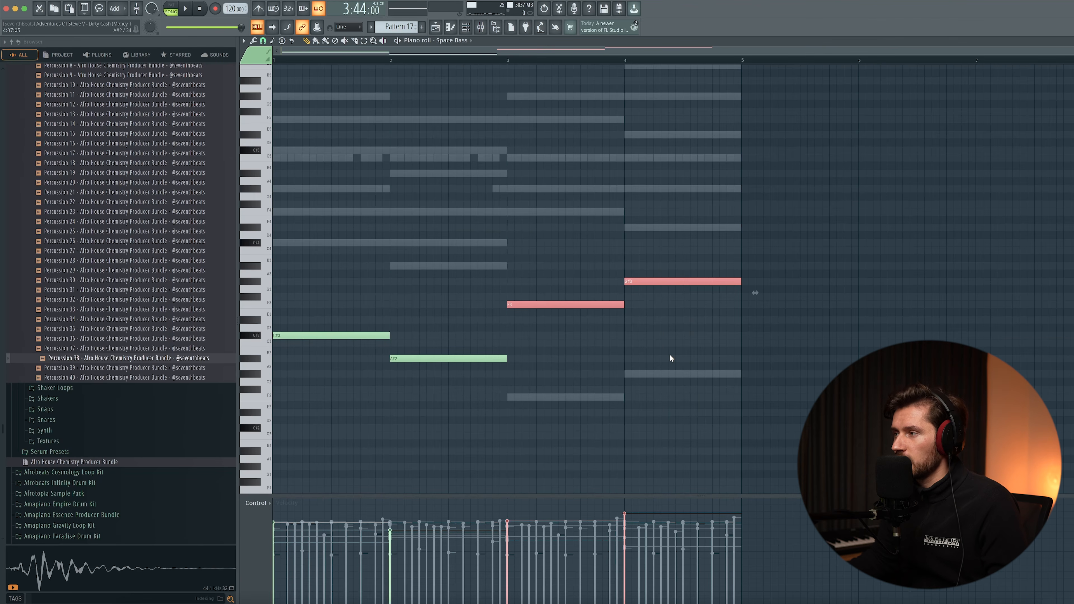
- Lower the last two Space Bass notes by one octave to F2 and G#2 and play the result
key("ctrl+Down")
left_click(605, 161, "ctrl")
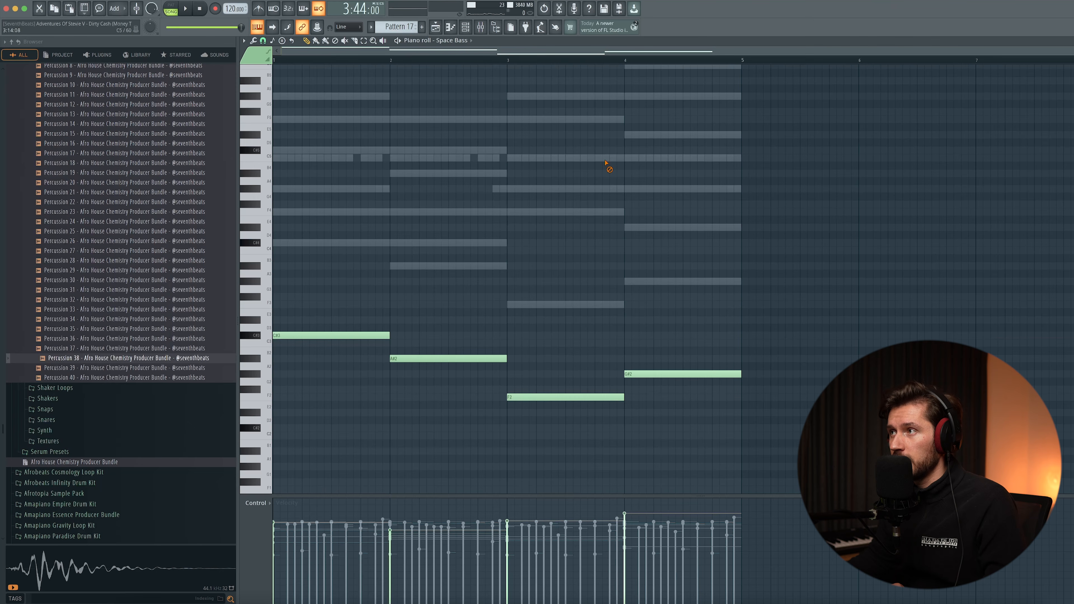
key("space")
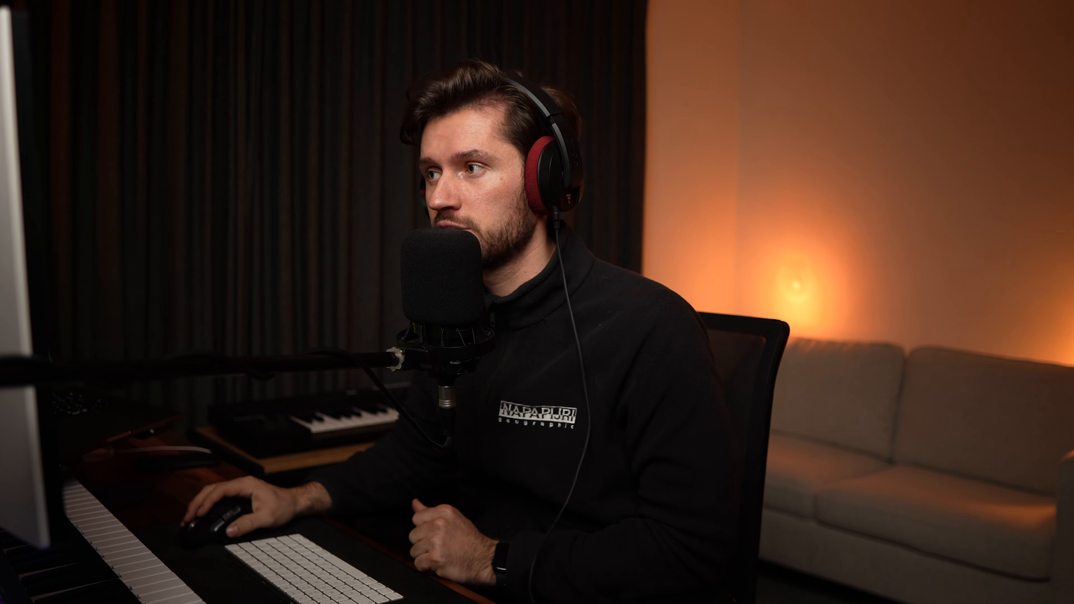
- Copy the four-note bass line (C#3, A#2, F2, G#2) into the SUB channel of Pattern 17
left_click(473, 29)
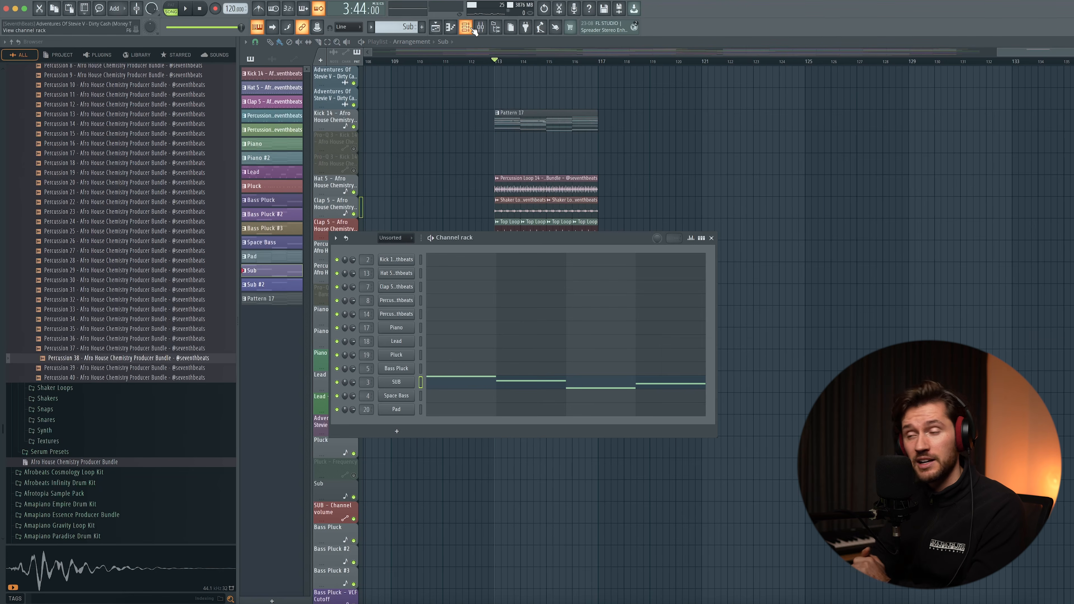
key("F6")
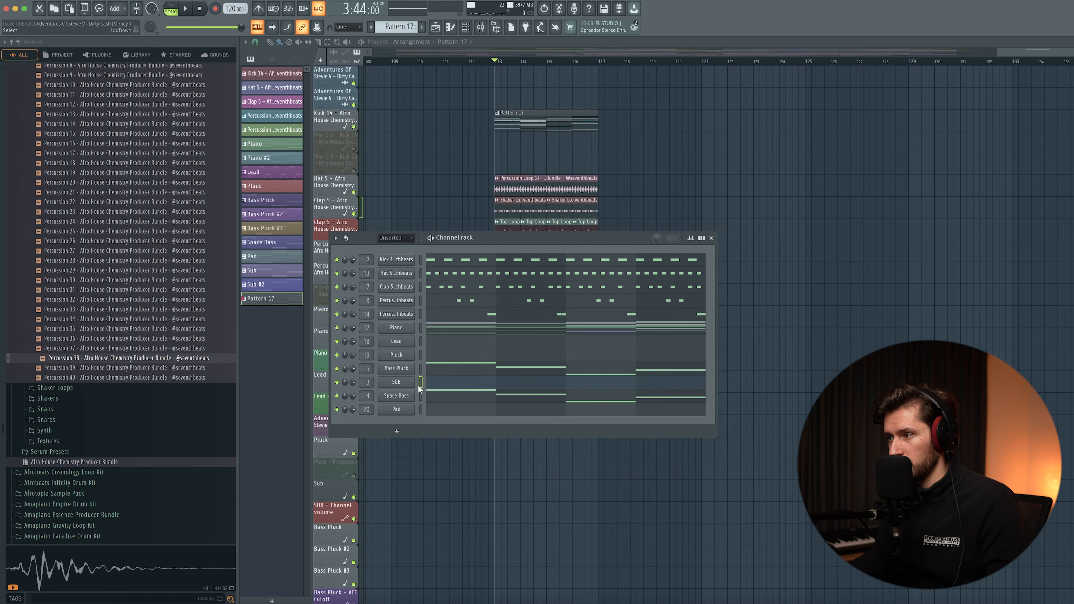
left_click(422, 385)
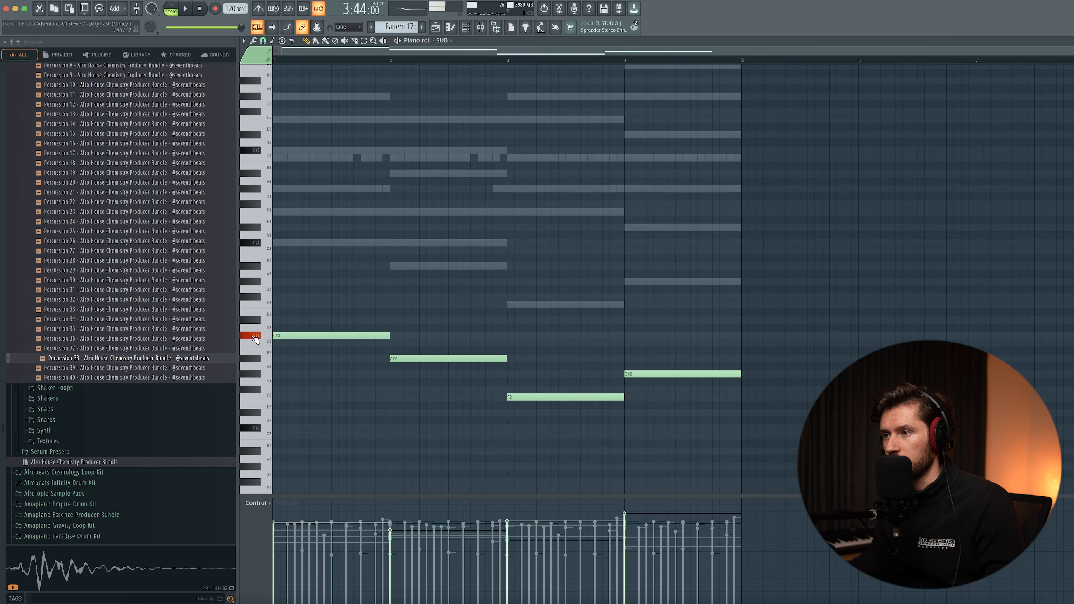
scroll(676, 260, "down", 2)
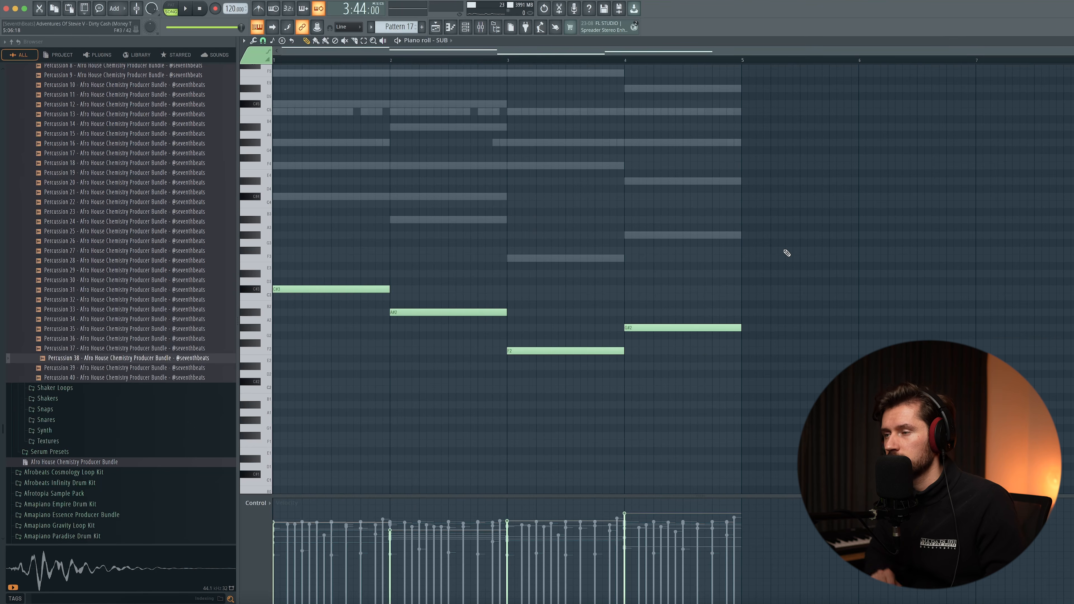
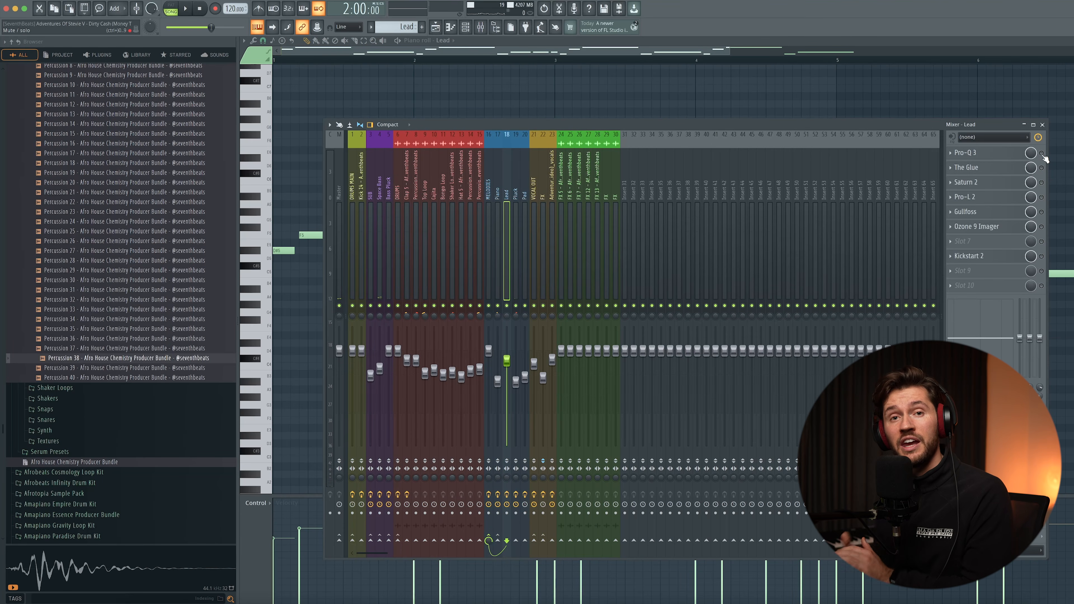
- Switch on Pro-Q 3 on the Lead mixer track and examine its low-cut, low-mid and high-shelf bands
left_click(1042, 154)
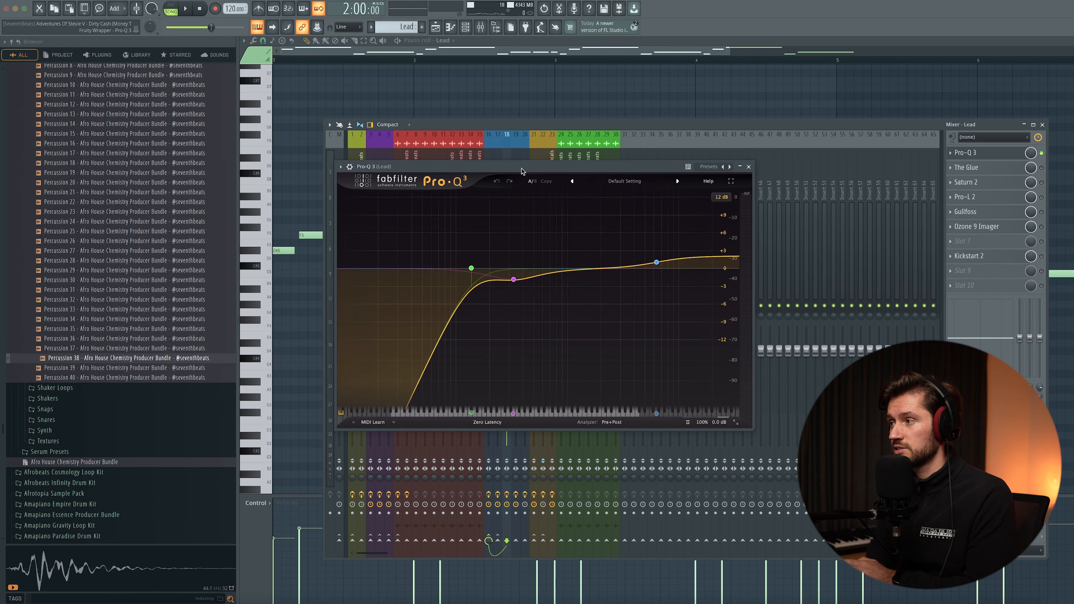
mouse_move(477, 271)
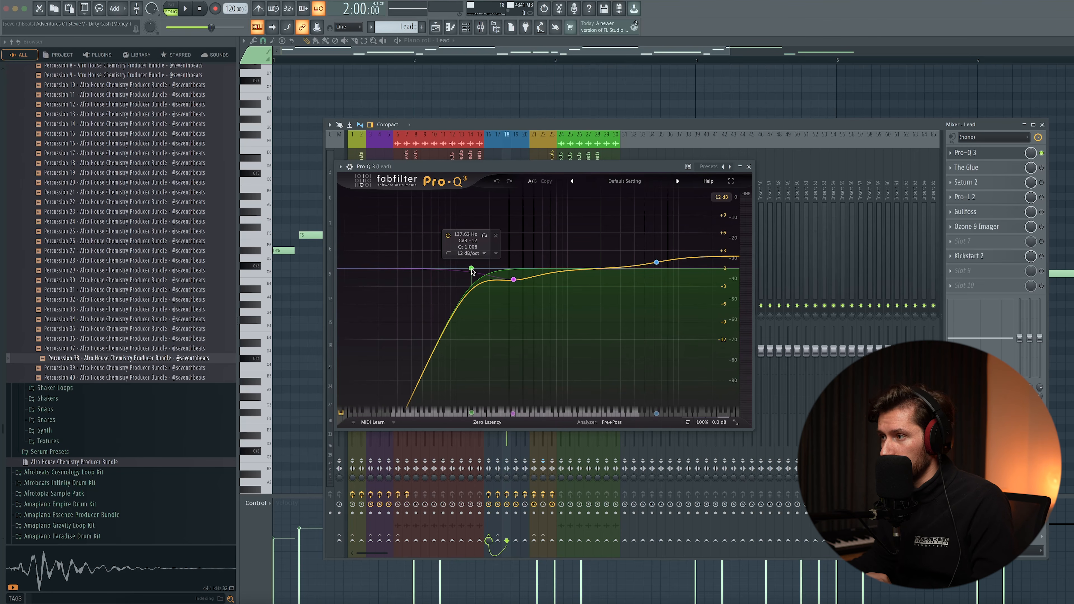
mouse_move(514, 282)
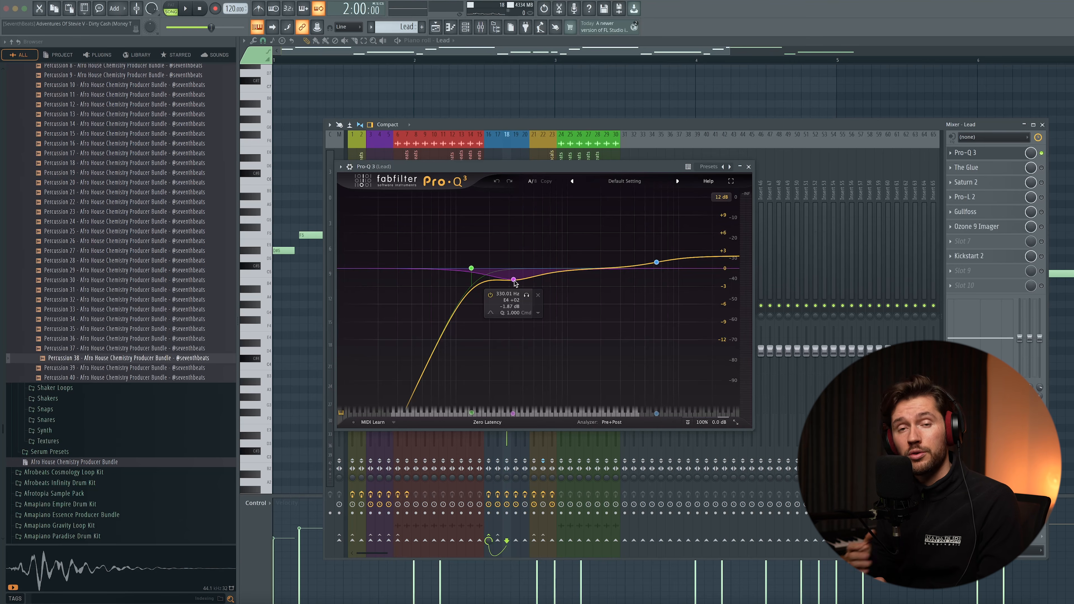
mouse_move(656, 264)
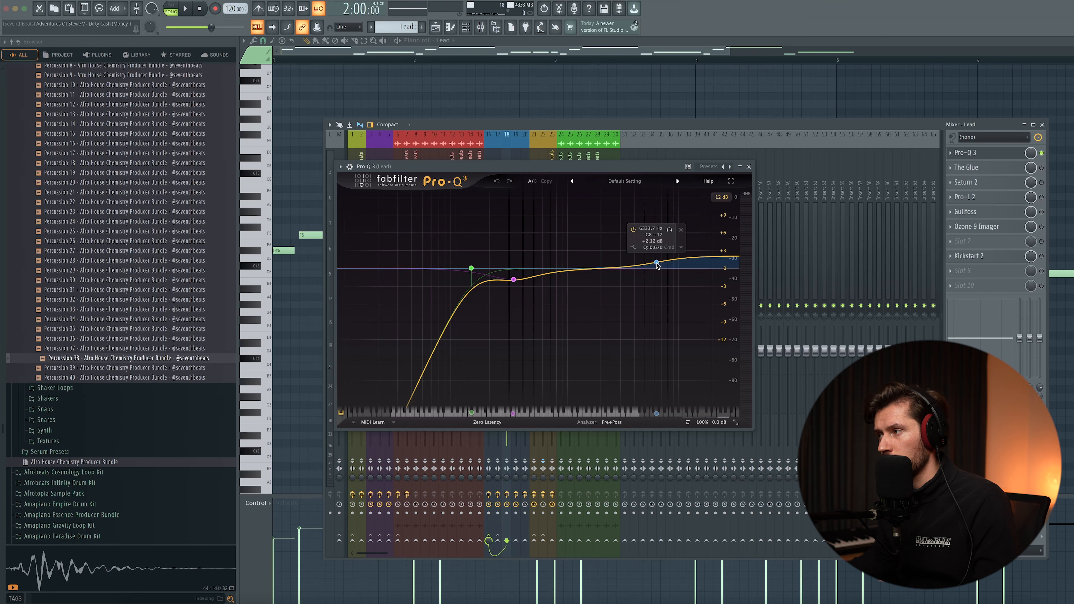
- Review The Glue and Ozone 9 Imager on the Lead track, browsing the Imager's preset list without choosing a preset
left_click(966, 167)
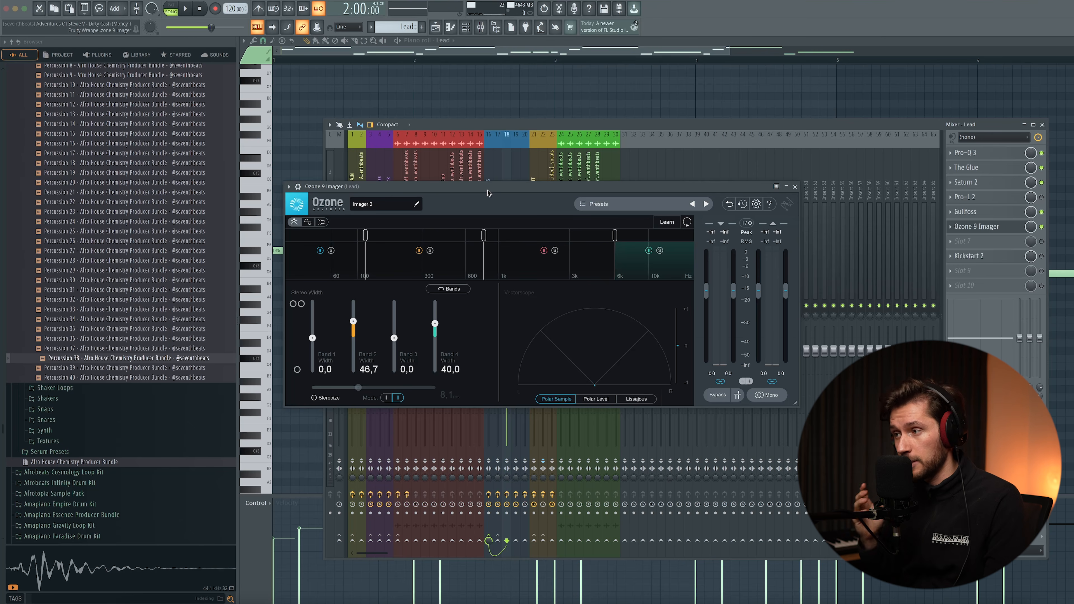
left_click(598, 204)
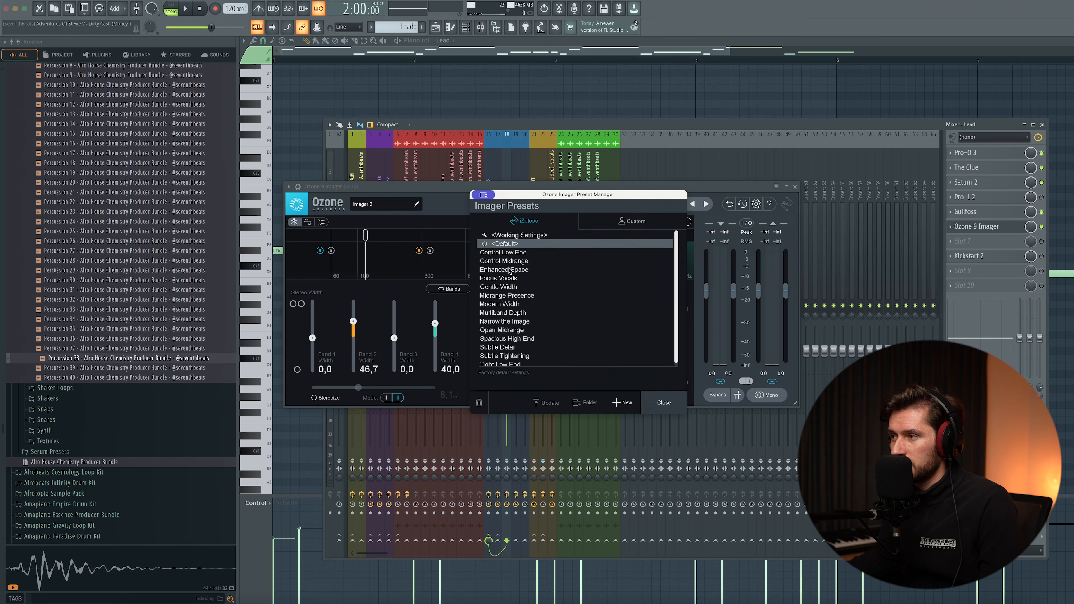
left_click(663, 402)
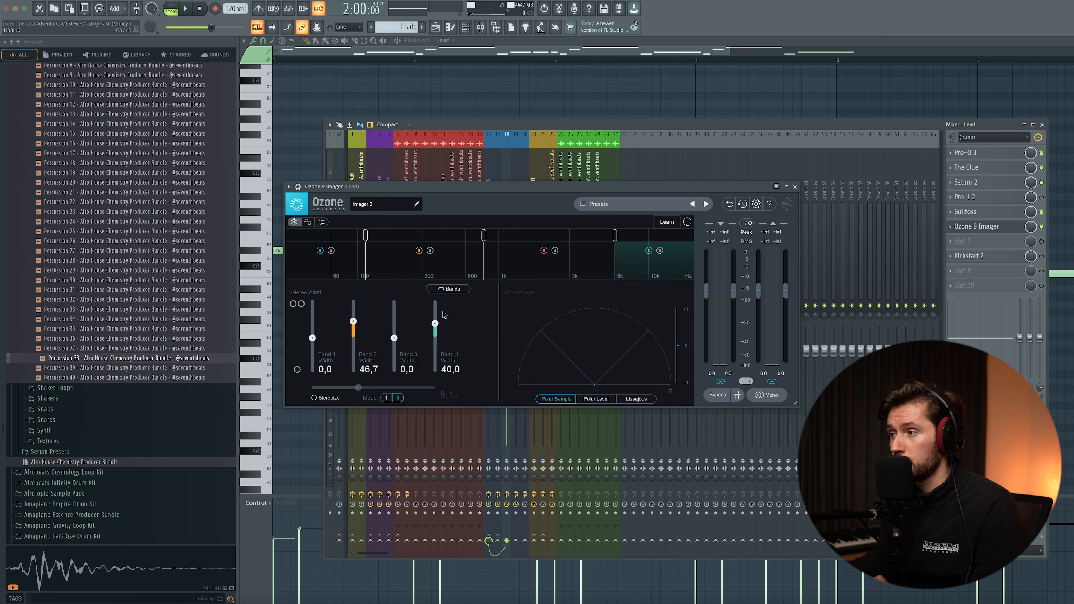
left_click(977, 227)
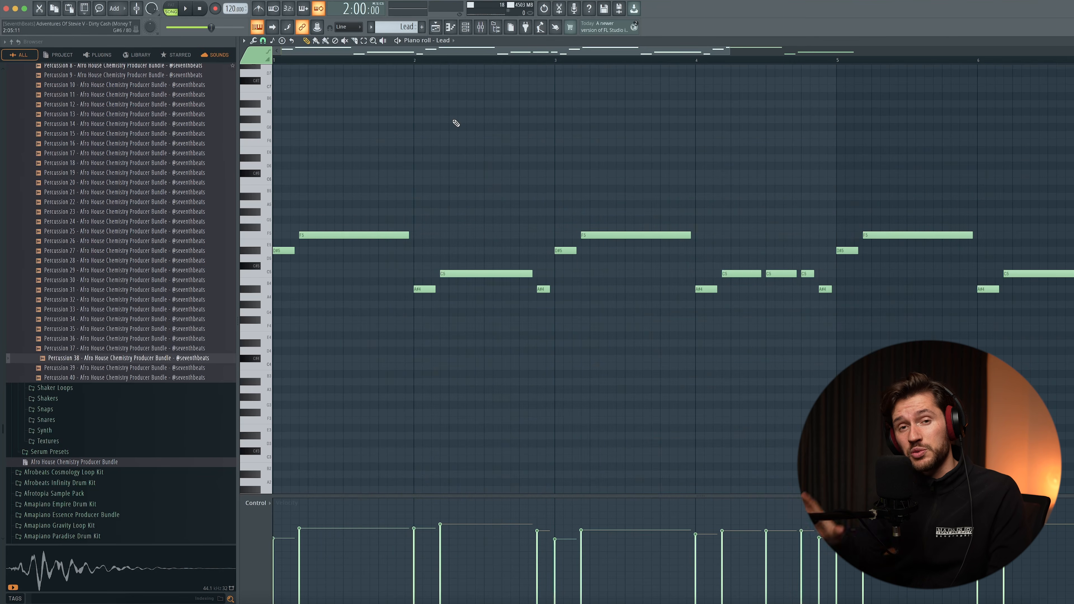
- Play the Lead melody from its start in the piano roll twice to hear the processed sound
key("space")
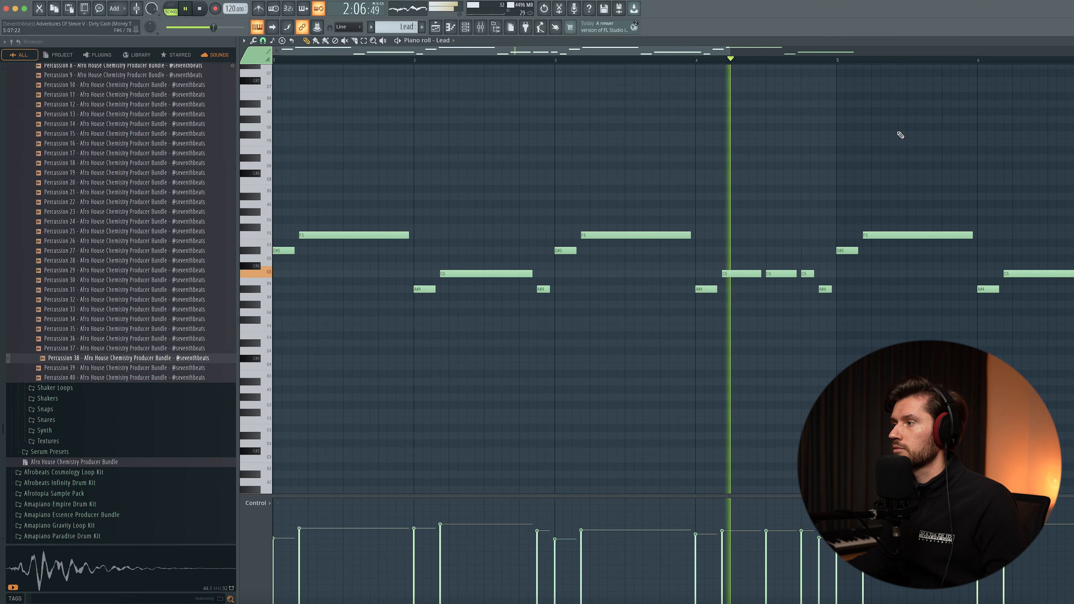
key("space")
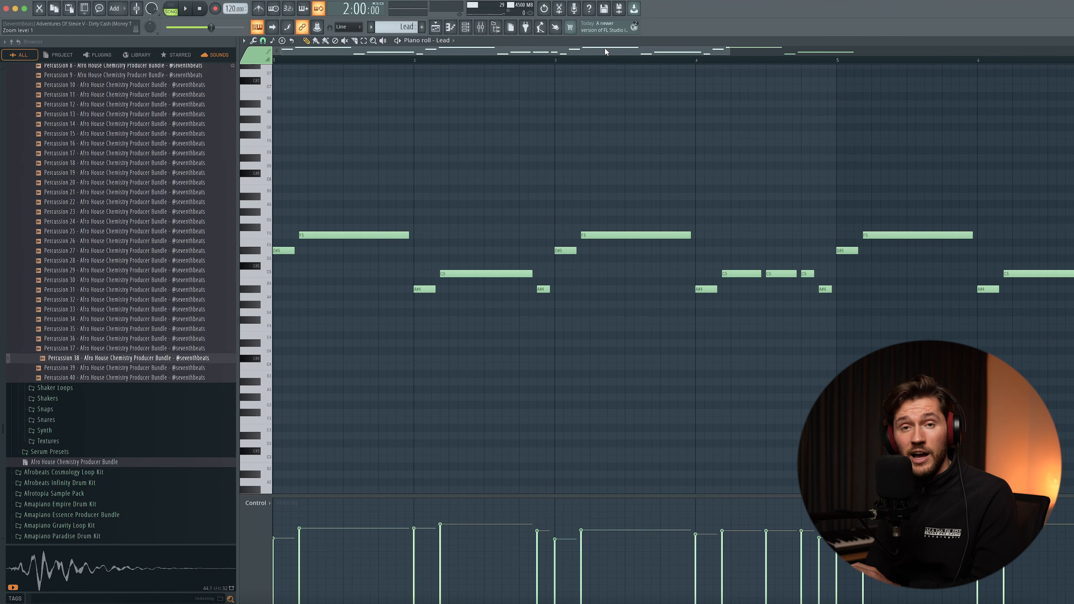
key("space")
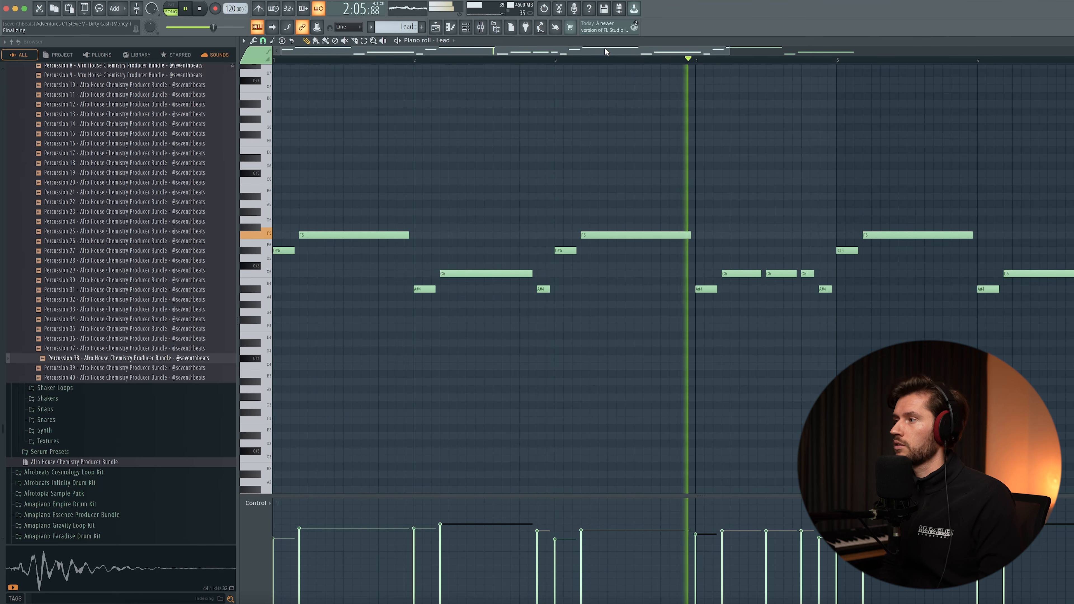
key("space")
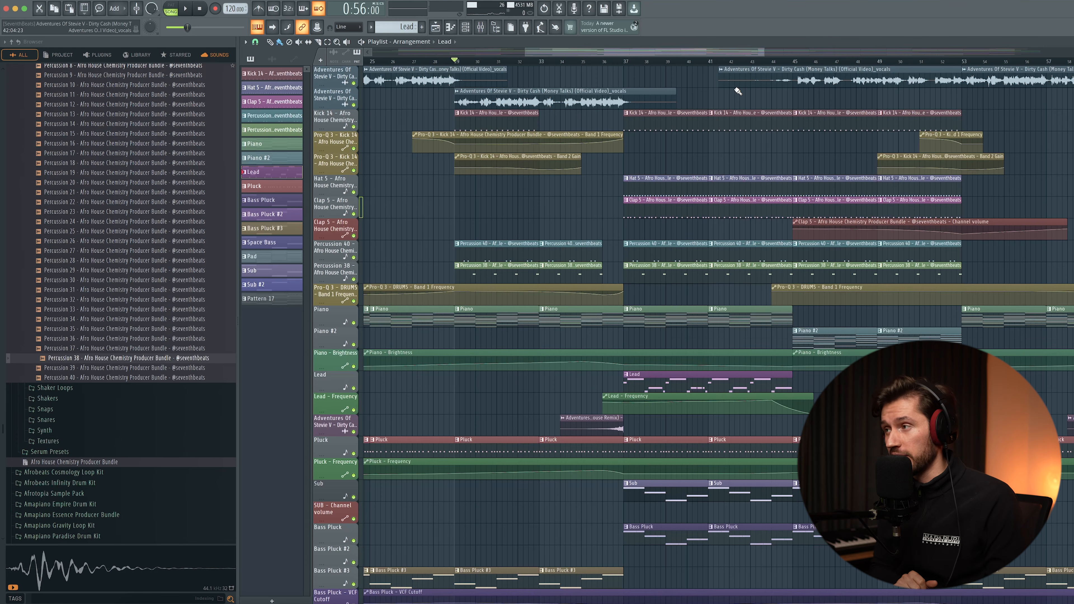
- Mute the vocals clips from about bar 41 on the first playlist track and play the arrangement from bar 29
left_click(737, 89)
key("space")
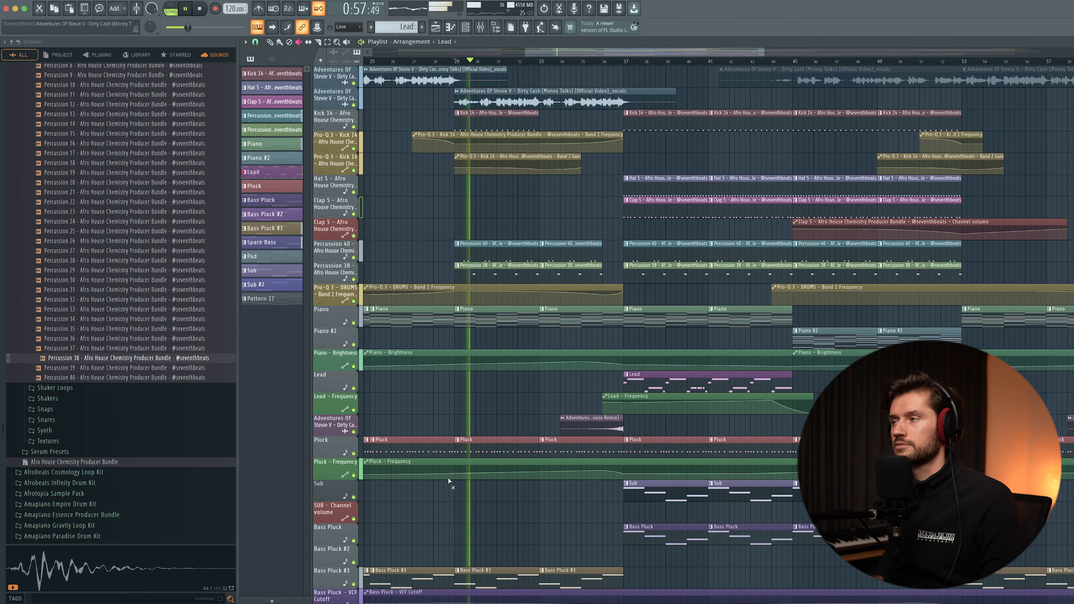